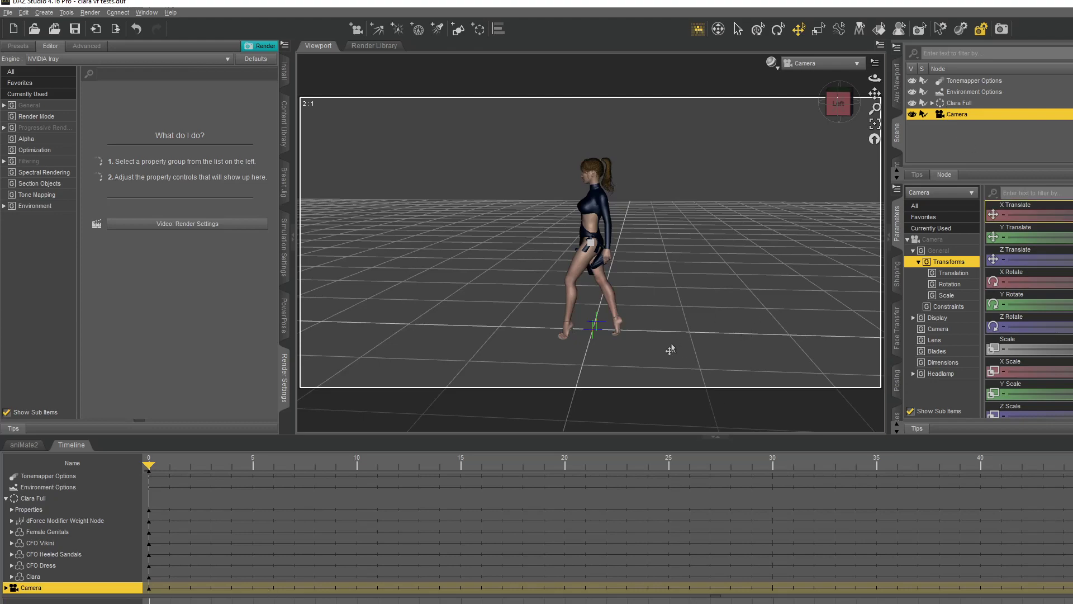
Examine the Clara Full group's hierarchy in the scene, down to the Clara figure's Hip bone, and collapse it again
{"action": "left_click", "coordinate": [960, 104]}
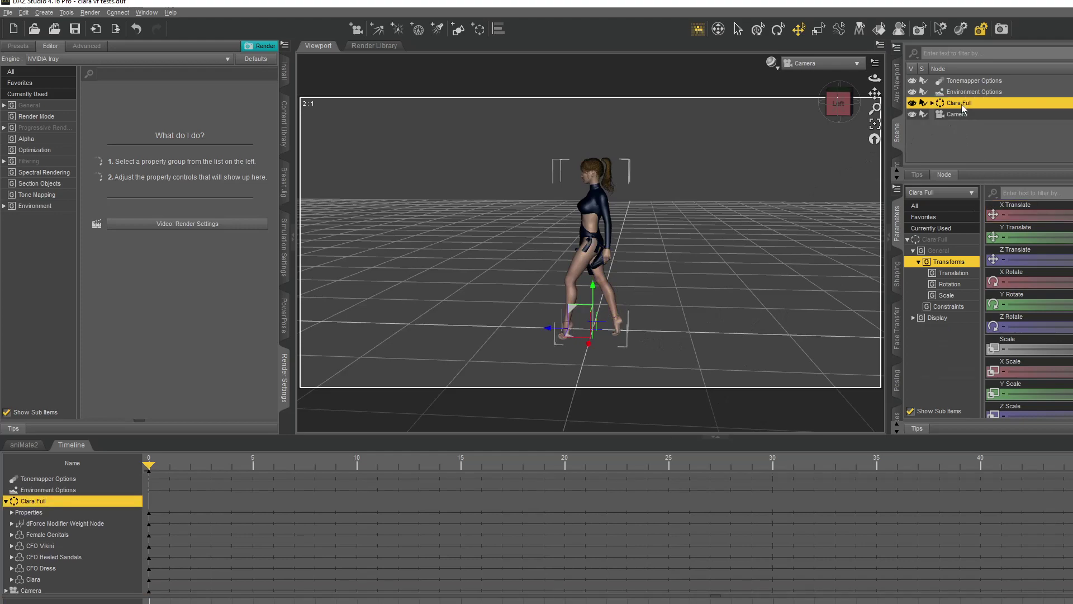
{"action": "left_click", "coordinate": [932, 104]}
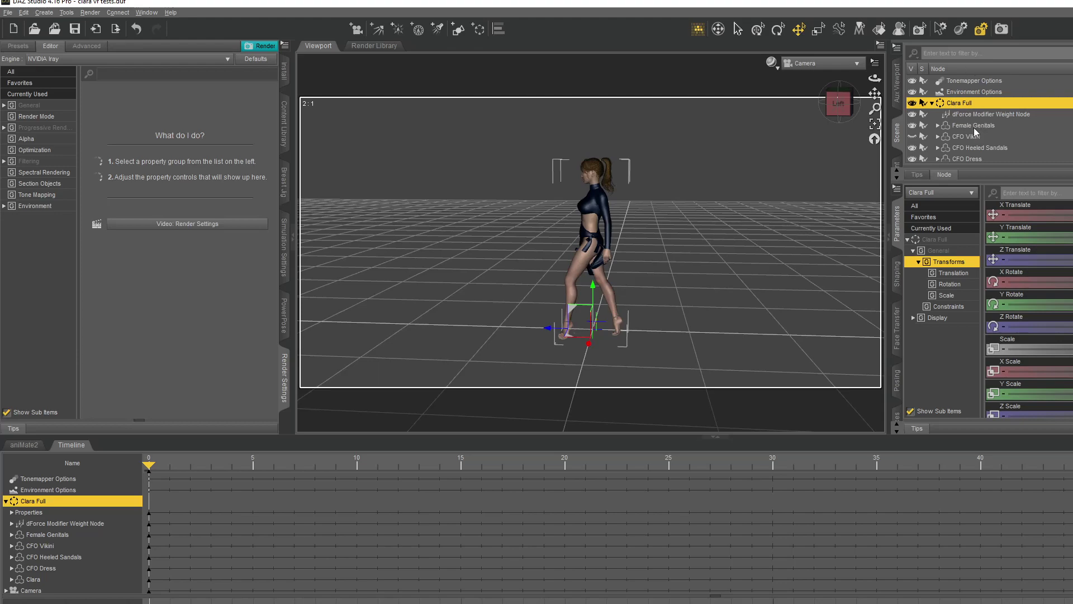
{"action": "scroll", "coordinate": [956, 133], "scroll_direction": "down", "scroll_amount": 1}
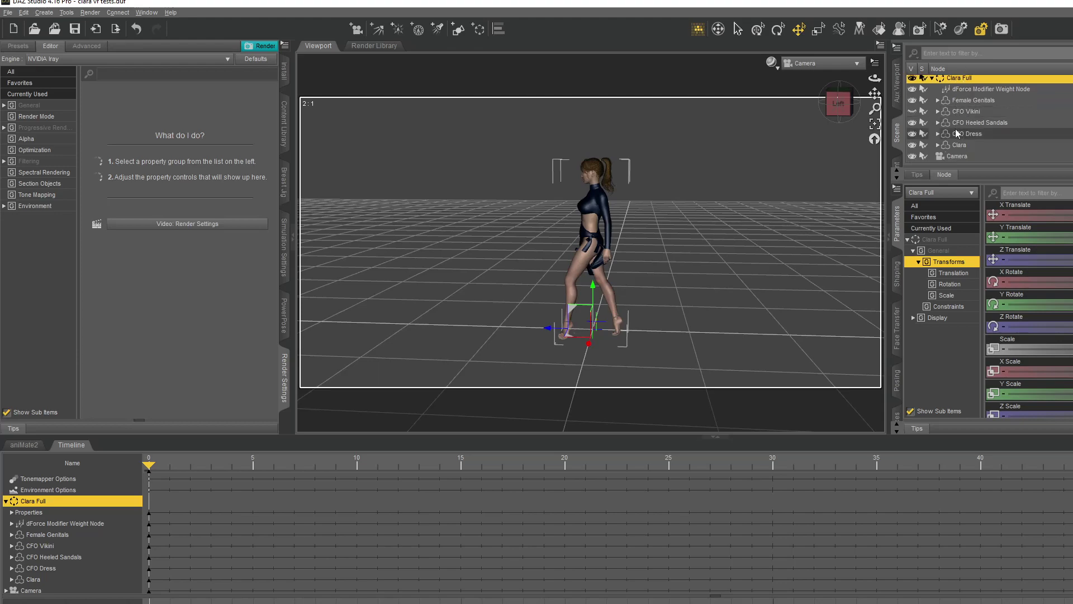
{"action": "left_click", "coordinate": [961, 147]}
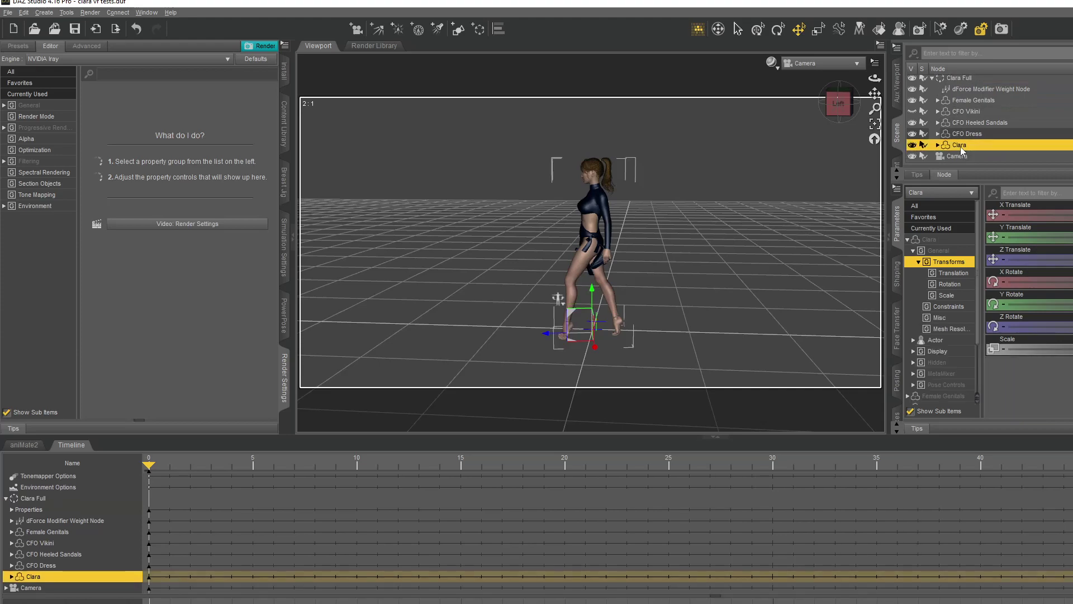
{"action": "left_click", "coordinate": [938, 145]}
{"action": "scroll", "coordinate": [956, 134], "scroll_direction": "down", "scroll_amount": 1}
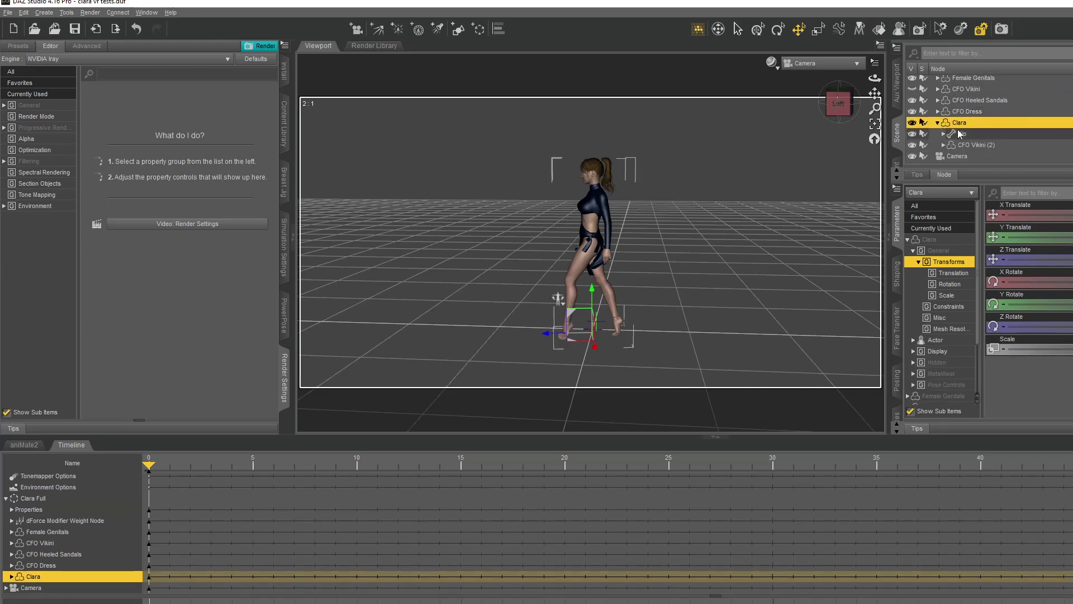
{"action": "left_click", "coordinate": [957, 133]}
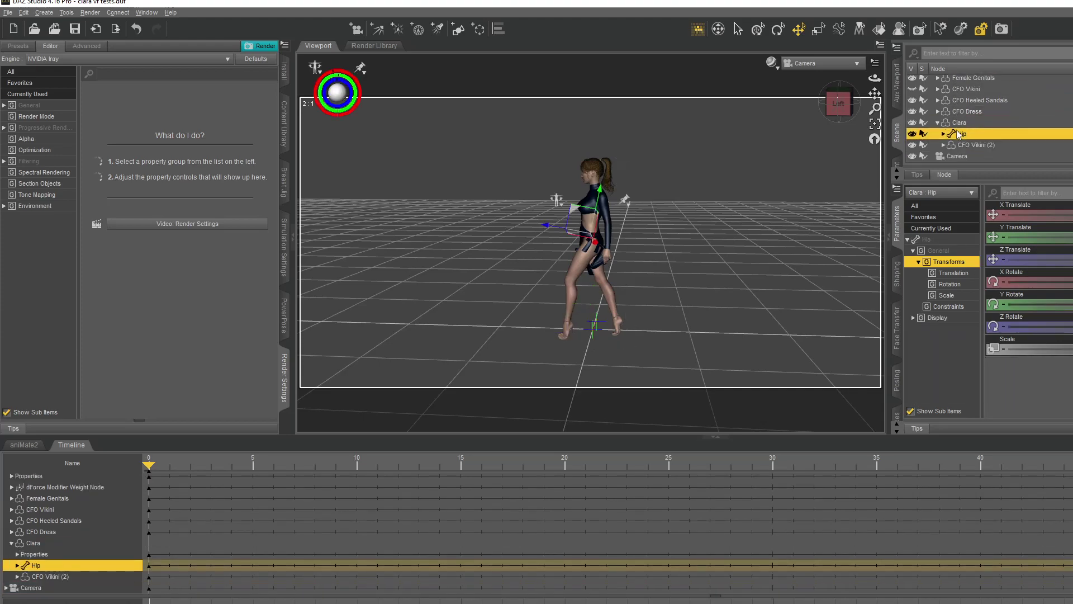
{"action": "scroll", "coordinate": [957, 134], "scroll_direction": "up", "scroll_amount": 2}
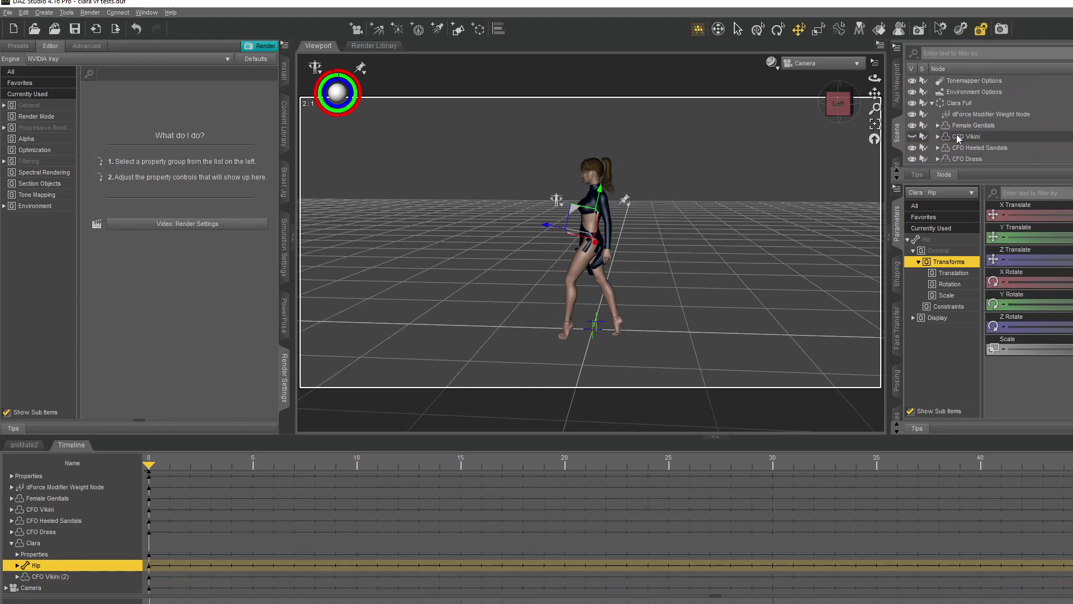
{"action": "left_click", "coordinate": [931, 104]}
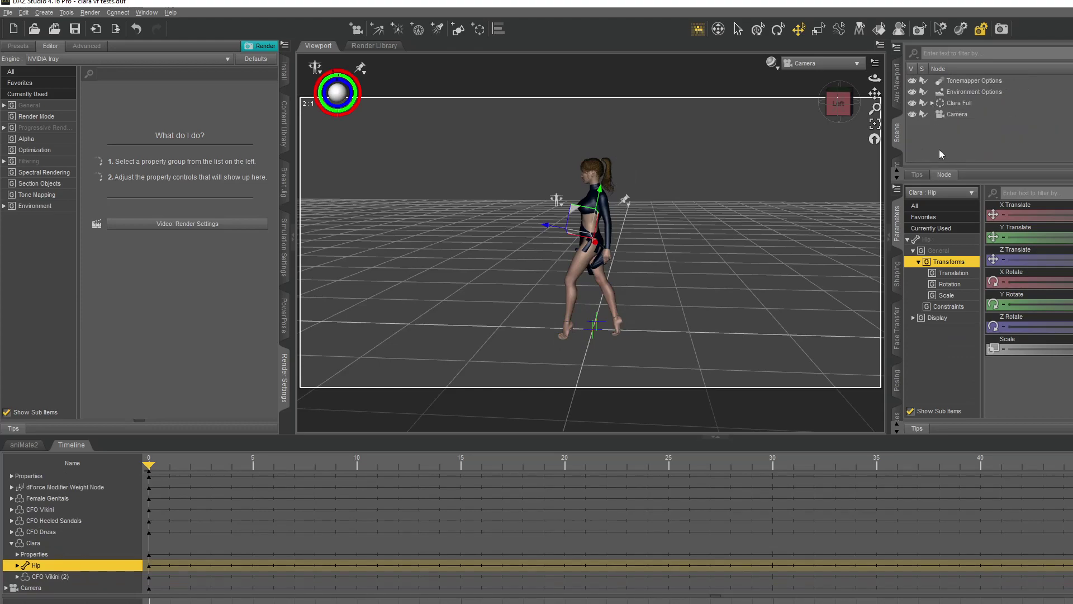
Check the scene camera's placement by viewing the figure in Perspective View and returning the viewport to Camera
{"action": "left_click", "coordinate": [948, 116]}
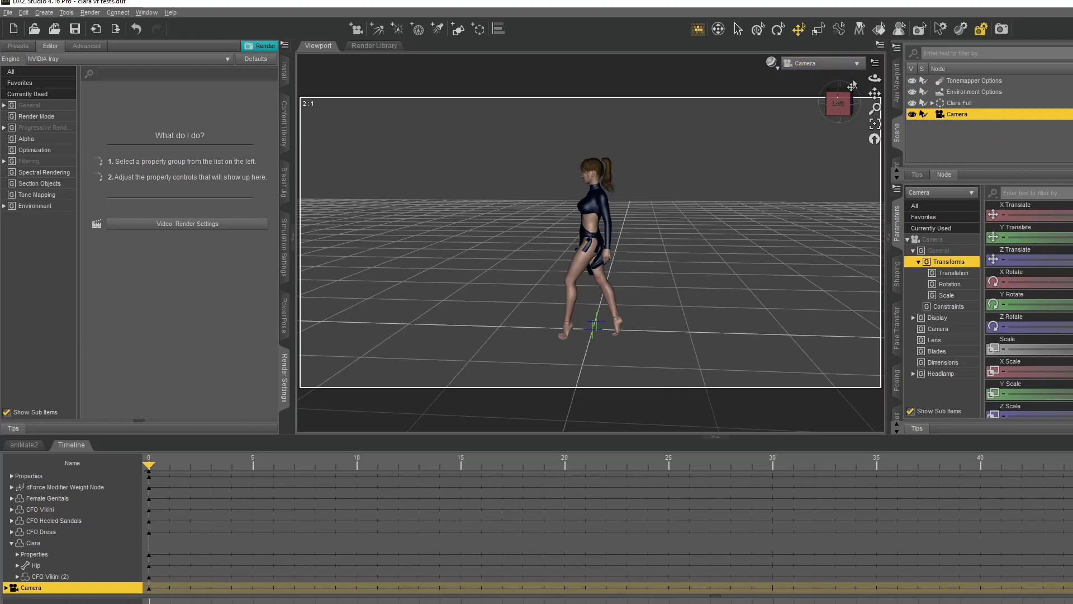
{"action": "left_click", "coordinate": [839, 64]}
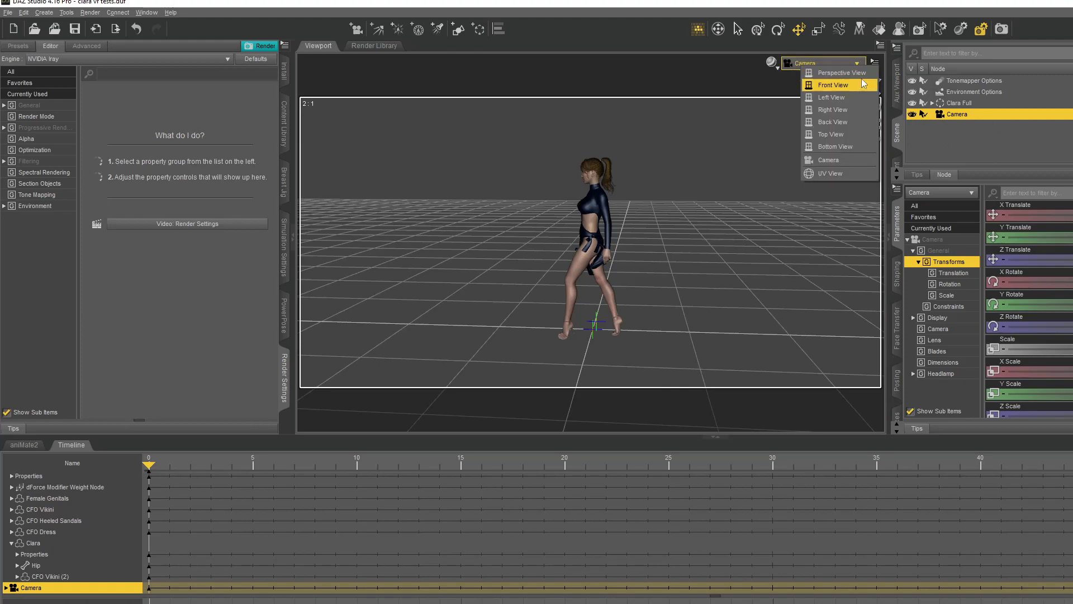
{"action": "left_click", "coordinate": [838, 73]}
{"action": "left_click", "coordinate": [827, 63]}
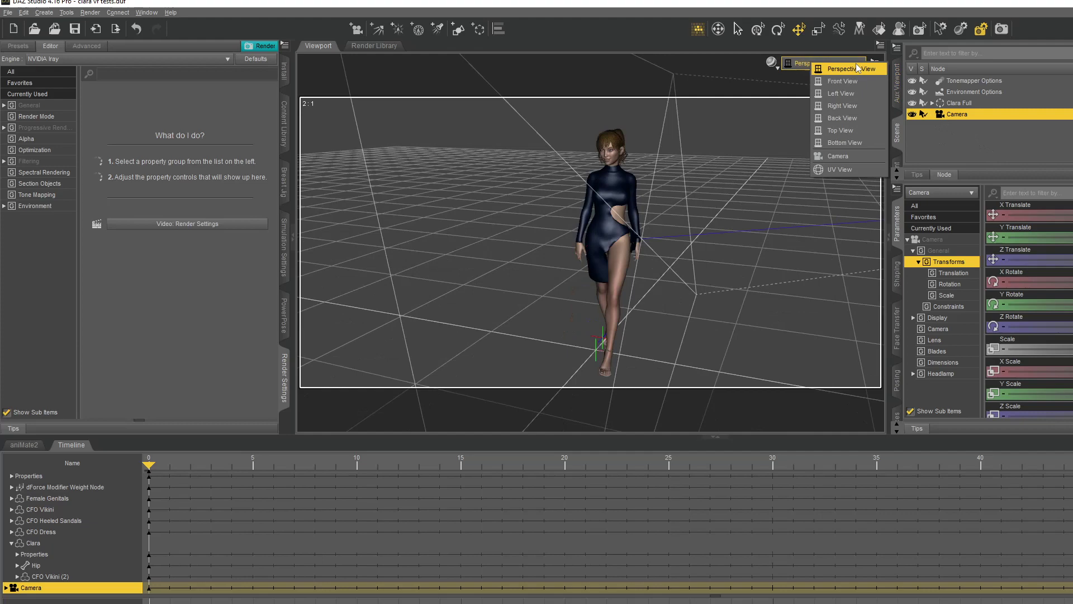
{"action": "left_click", "coordinate": [854, 156]}
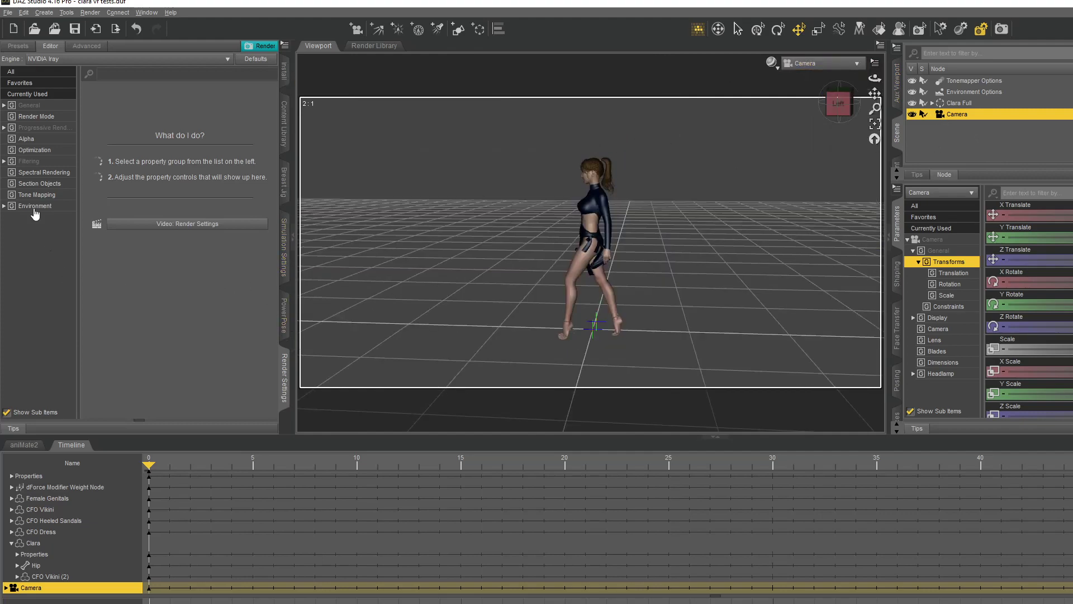
Preview the camera view with NVIDIA Iray shading and return the viewport to the plain textured preview
{"action": "left_click", "coordinate": [770, 62]}
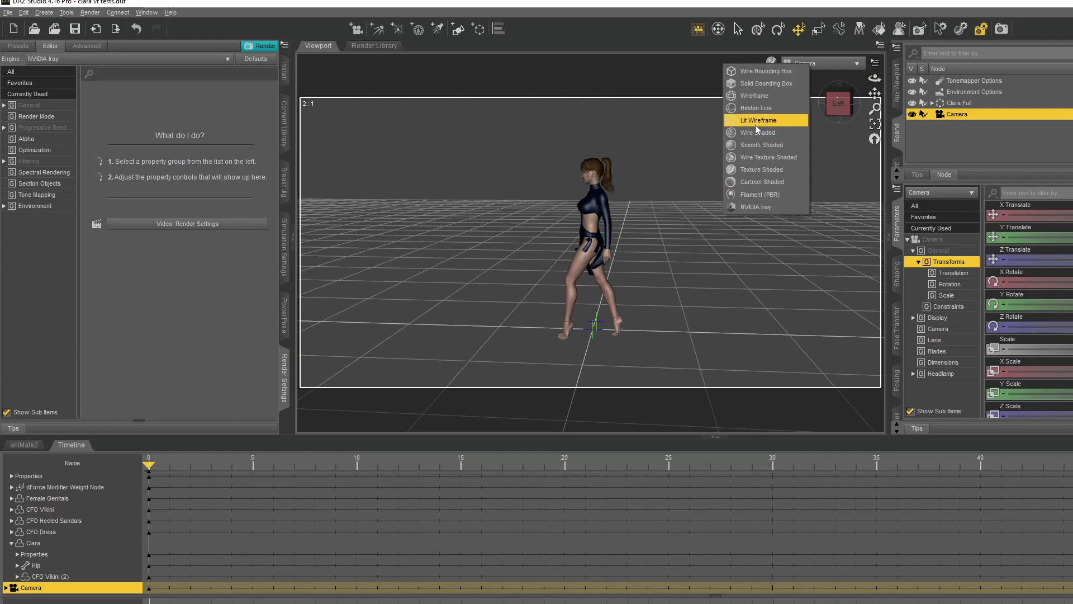
{"action": "left_click", "coordinate": [768, 211]}
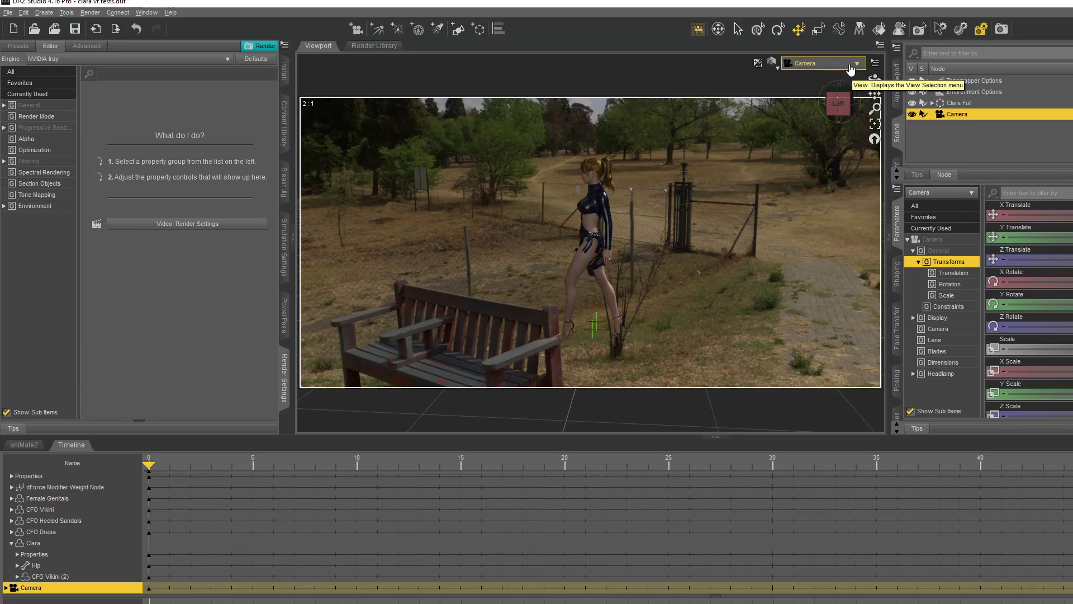
{"action": "left_click", "coordinate": [772, 79]}
{"action": "left_click", "coordinate": [773, 62]}
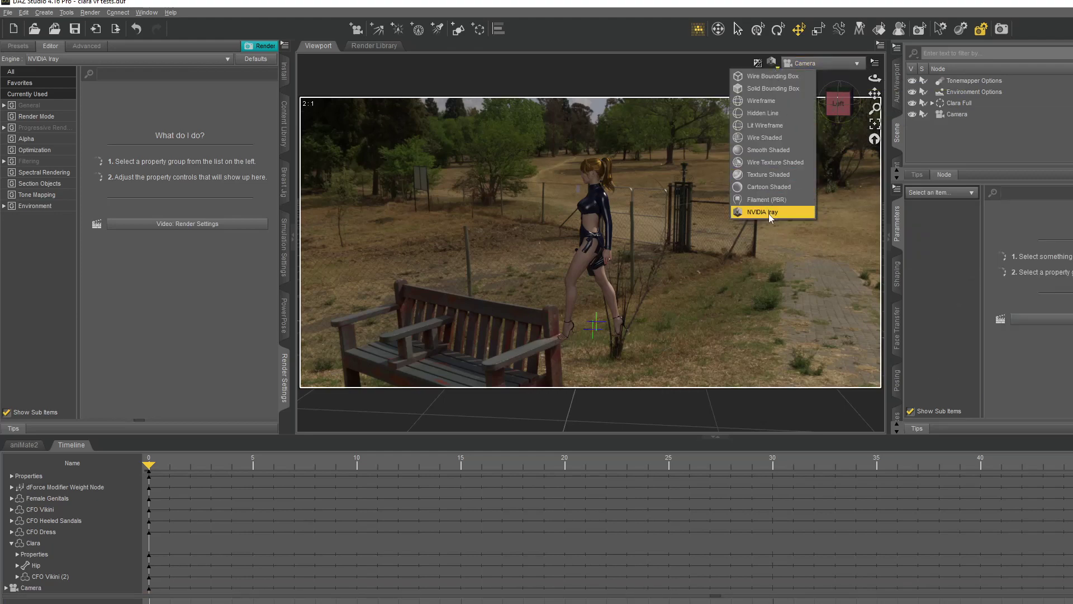
{"action": "left_click", "coordinate": [774, 199]}
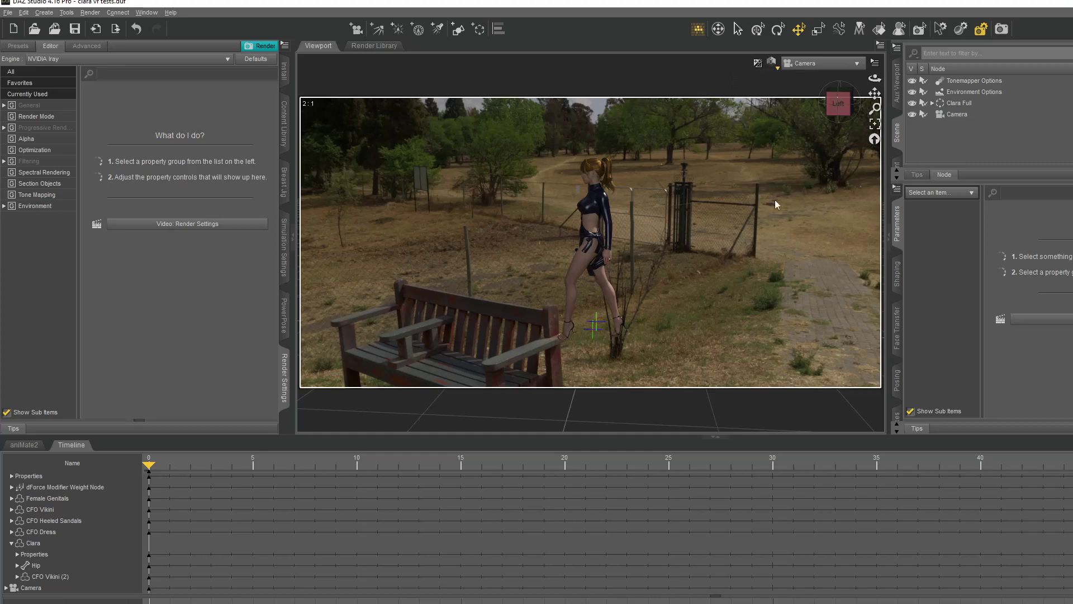
Create a new camera, Camera (2), at the figure's position by copying the selected item Clara Full
{"action": "left_click", "coordinate": [355, 29]}
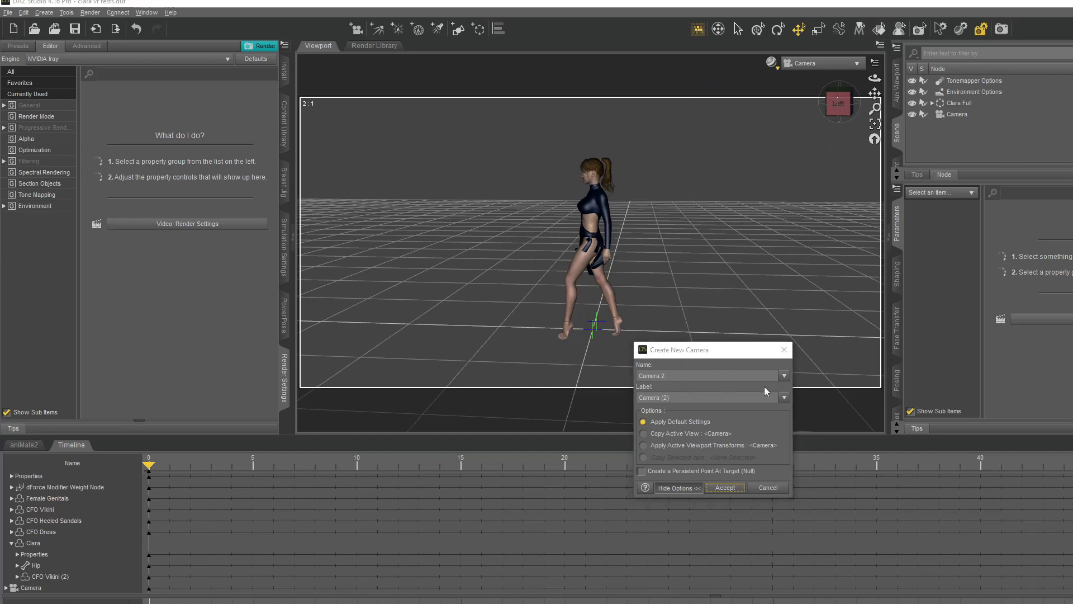
{"action": "left_click", "coordinate": [781, 350]}
{"action": "left_click", "coordinate": [954, 107]}
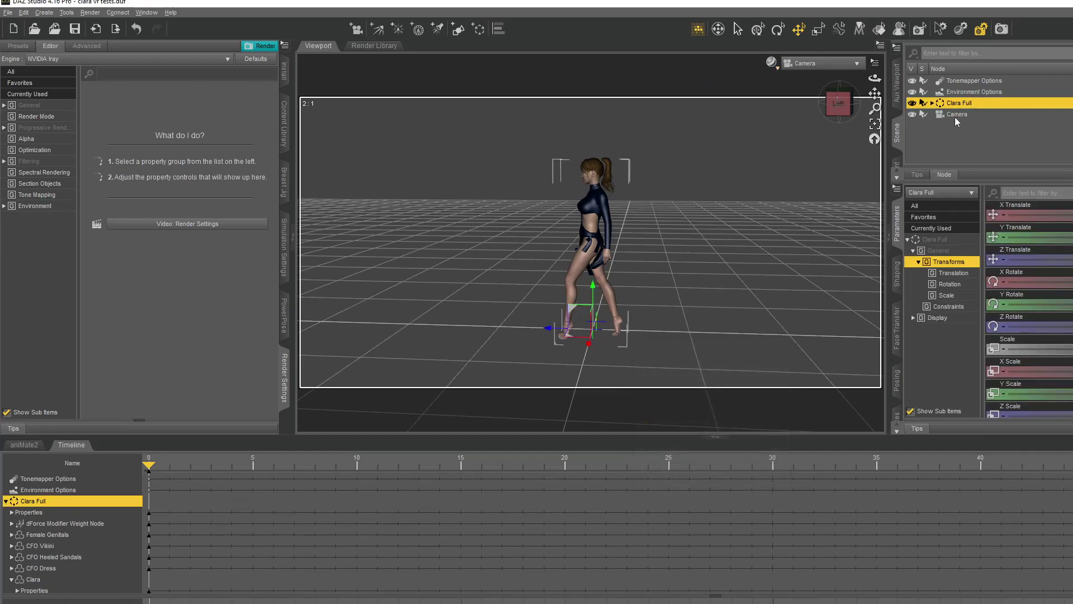
{"action": "left_click", "coordinate": [358, 30]}
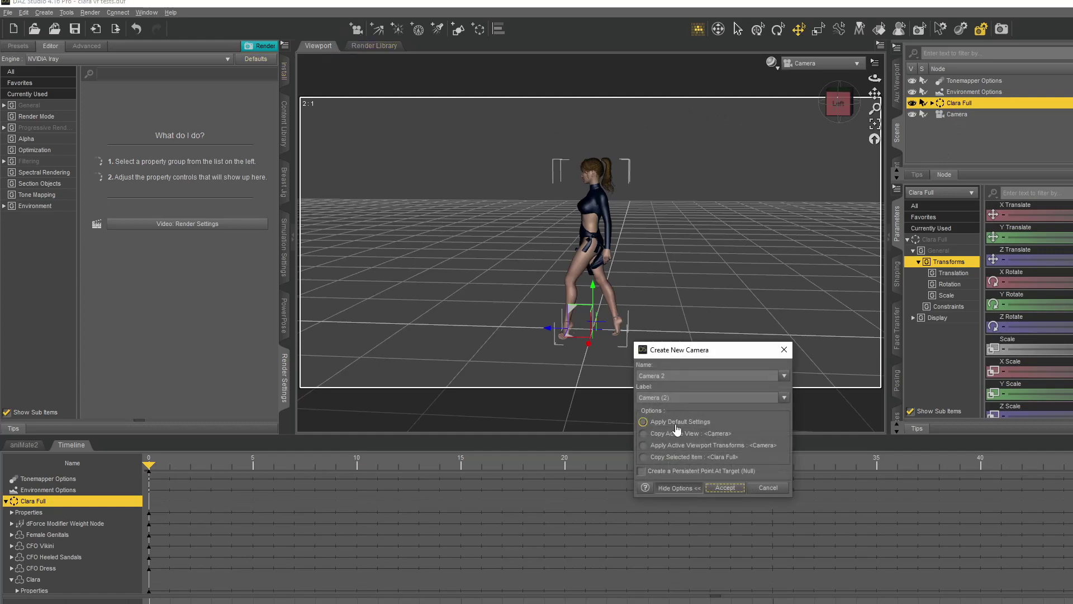
{"action": "left_click", "coordinate": [646, 462]}
{"action": "left_click", "coordinate": [725, 488]}
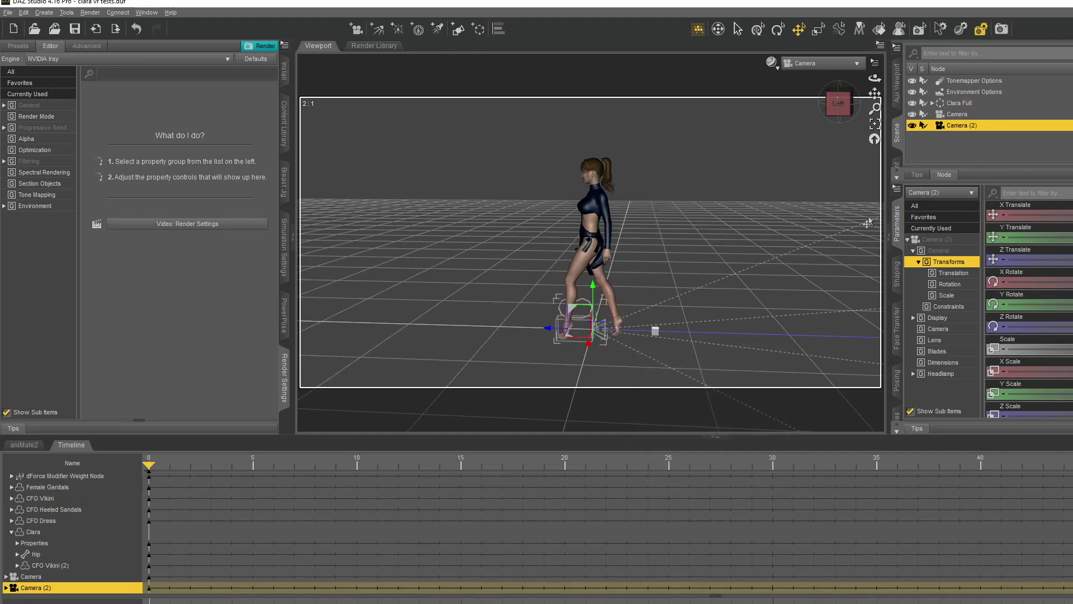
Raise Camera (2) to slightly above head height and move it along Z to sit in front of the figure's face
{"action": "left_click_drag", "start_coordinate": [592, 289], "coordinate": [585, 127]}
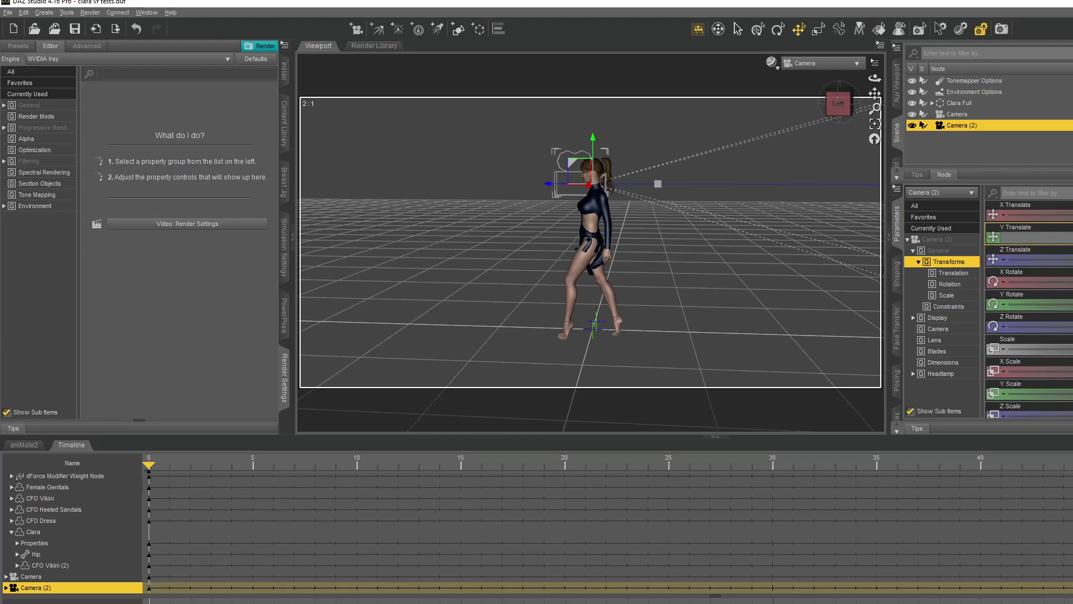
{"action": "left_click_drag", "start_coordinate": [1028, 237], "coordinate": [1045, 237]}
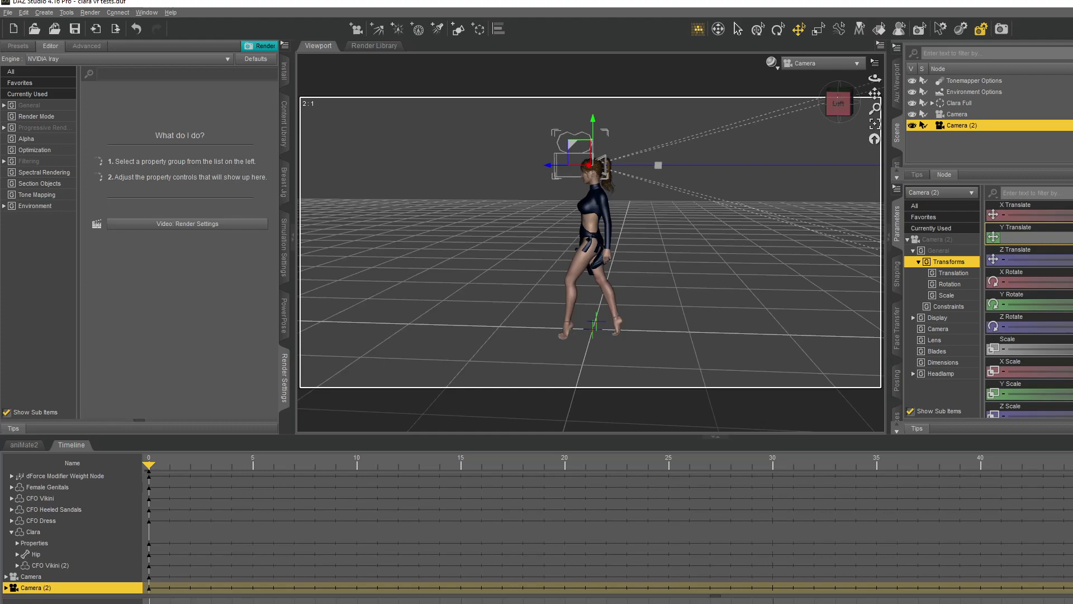
{"action": "left_click_drag", "start_coordinate": [1034, 237], "coordinate": [1040, 237]}
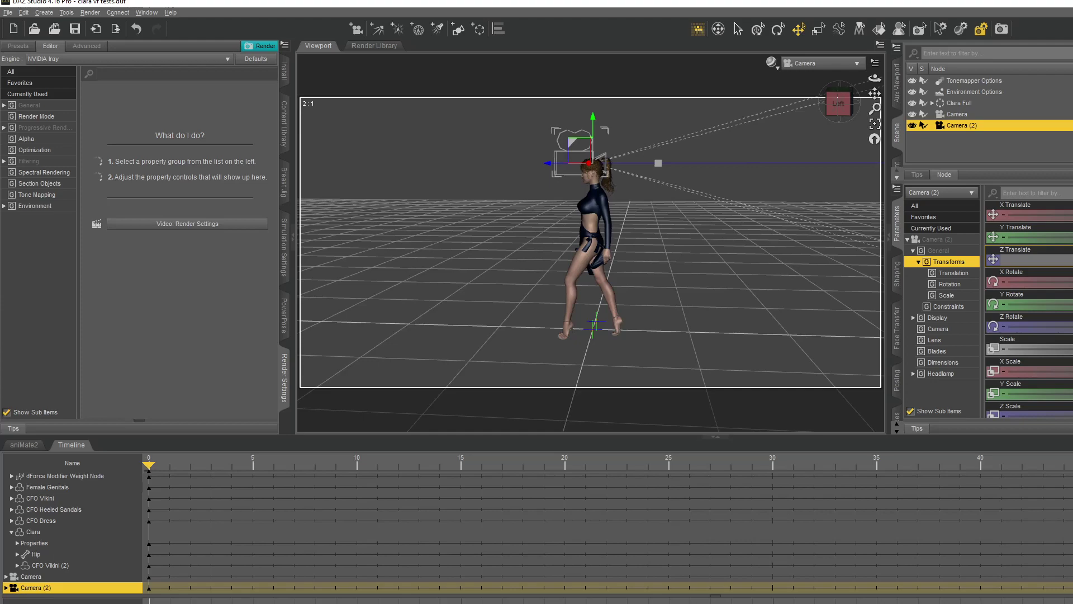
{"action": "left_click_drag", "start_coordinate": [1034, 259], "coordinate": [1017, 259]}
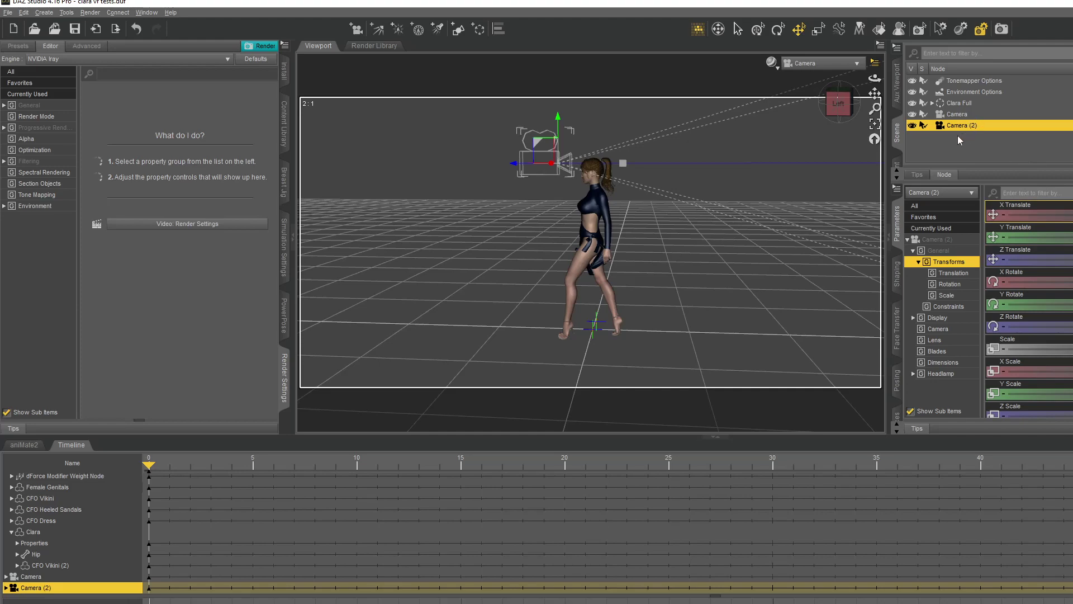
Look through Camera (2) in the viewport and switch its shading to NVIDIA Iray
{"action": "left_click", "coordinate": [812, 64]}
{"action": "left_click", "coordinate": [809, 166]}
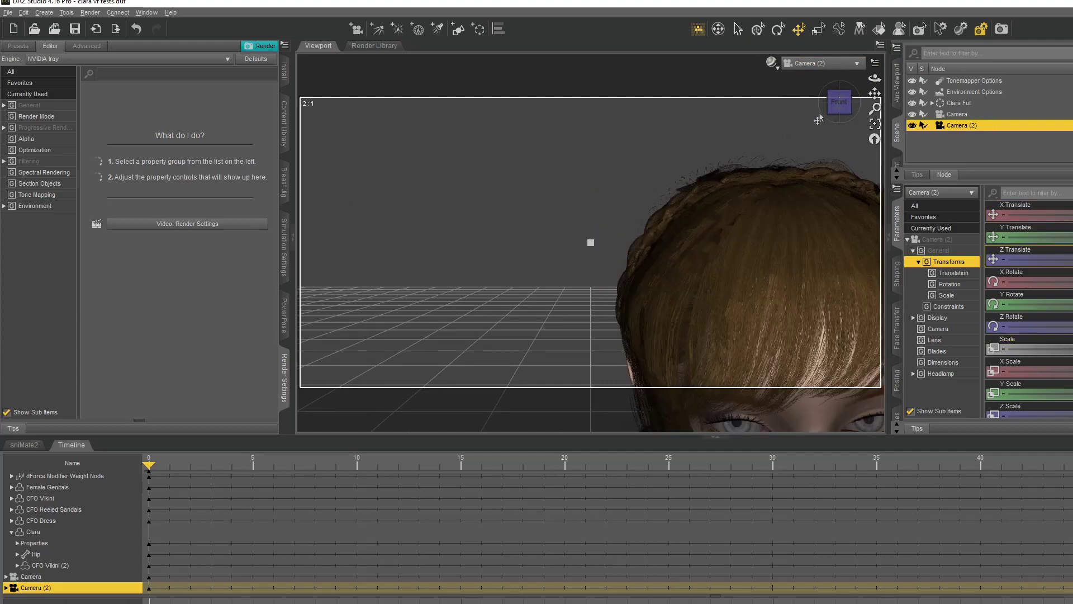
{"action": "left_click", "coordinate": [773, 66]}
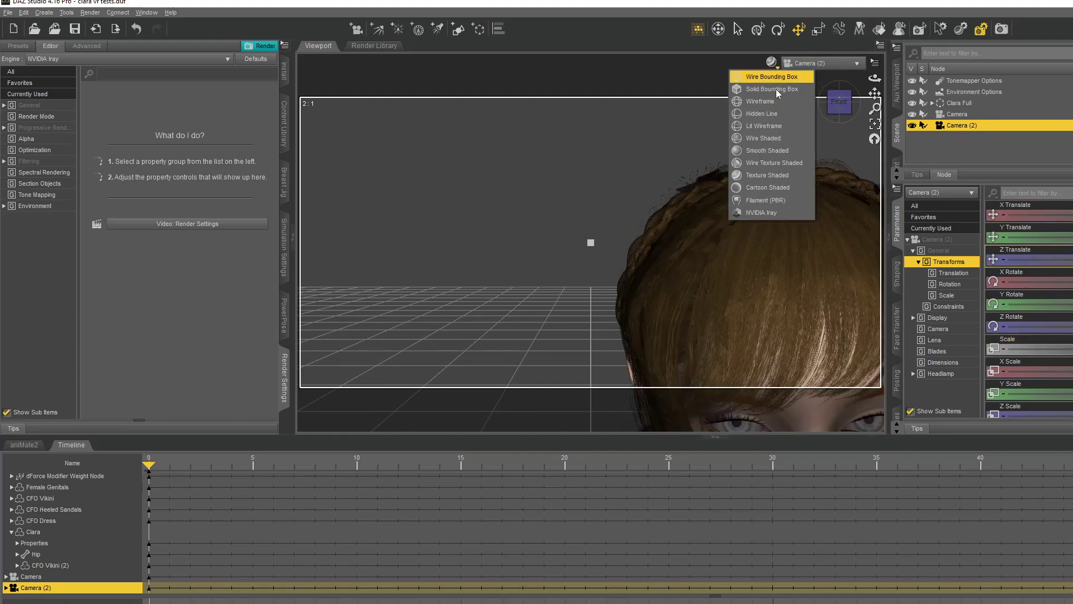
{"action": "left_click", "coordinate": [782, 213]}
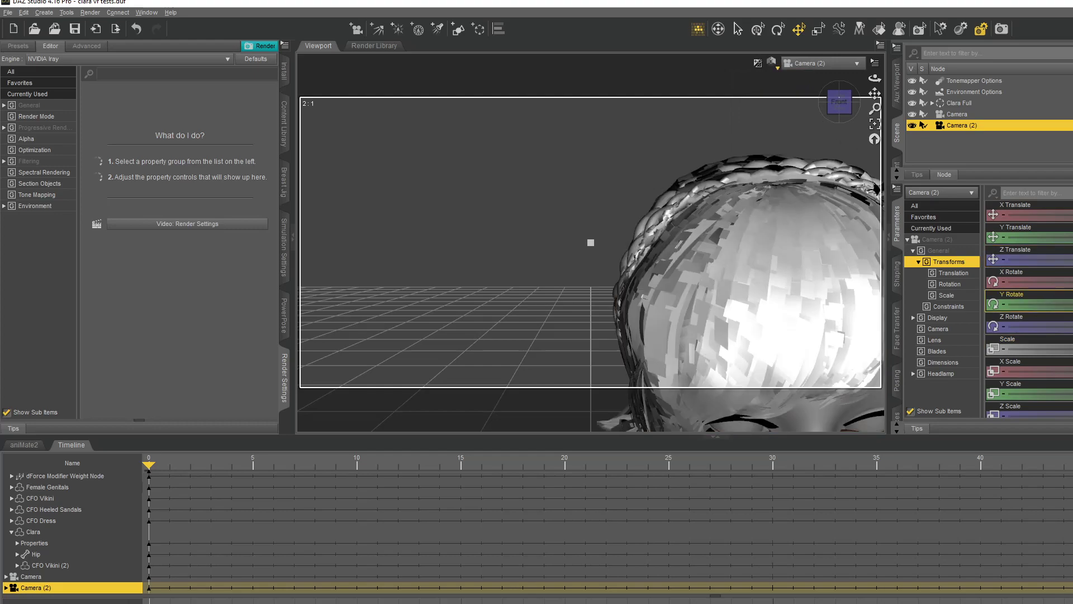
Set Camera (2)'s Lens Distortion Type to spherical and render the scene
{"action": "left_click", "coordinate": [935, 341]}
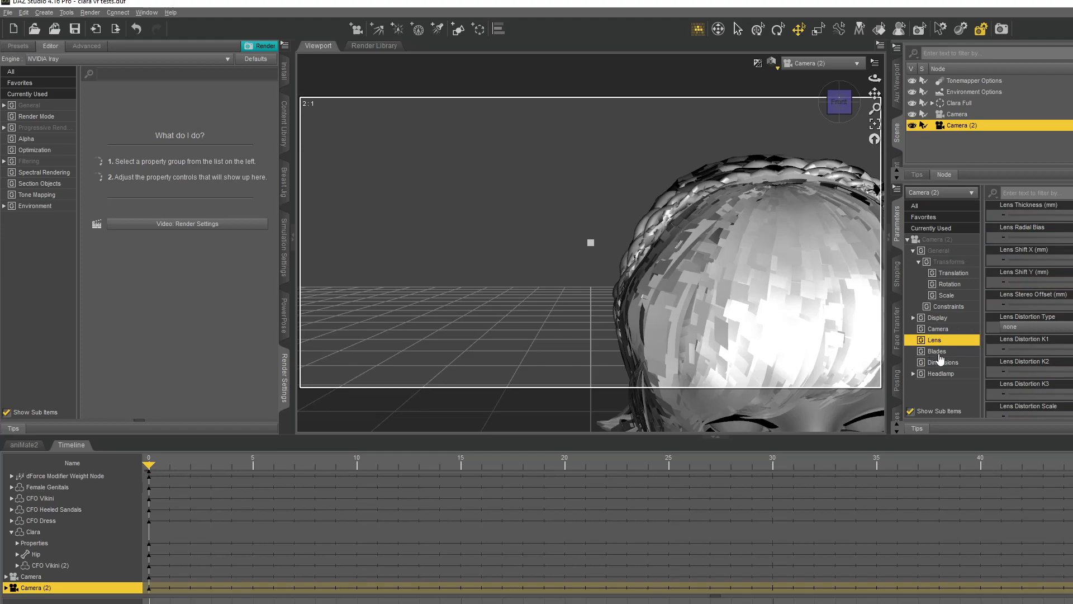
{"action": "left_click", "coordinate": [1027, 328]}
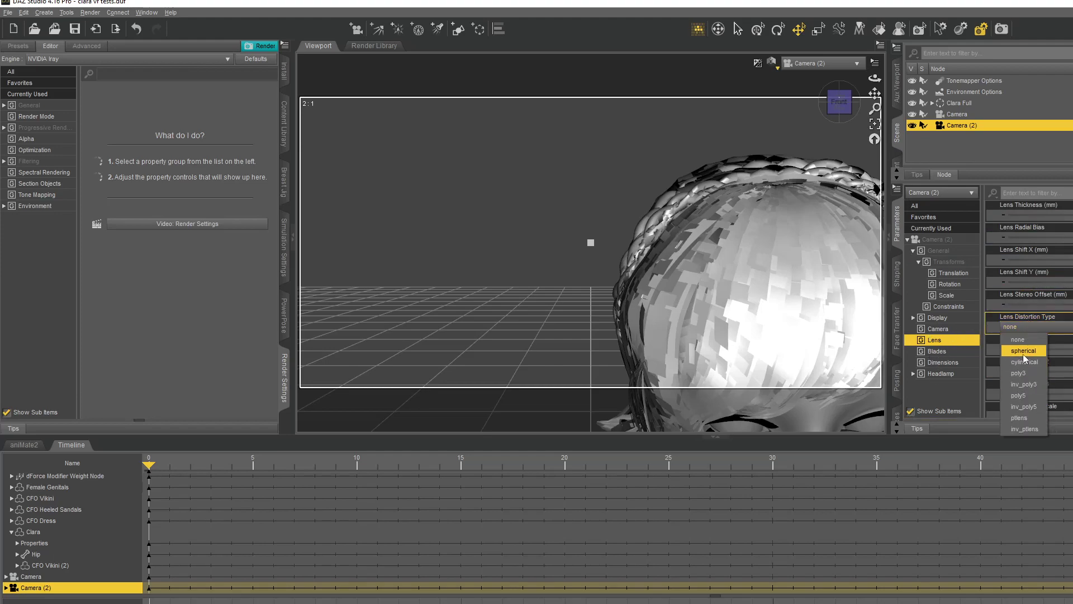
{"action": "left_click", "coordinate": [1023, 352]}
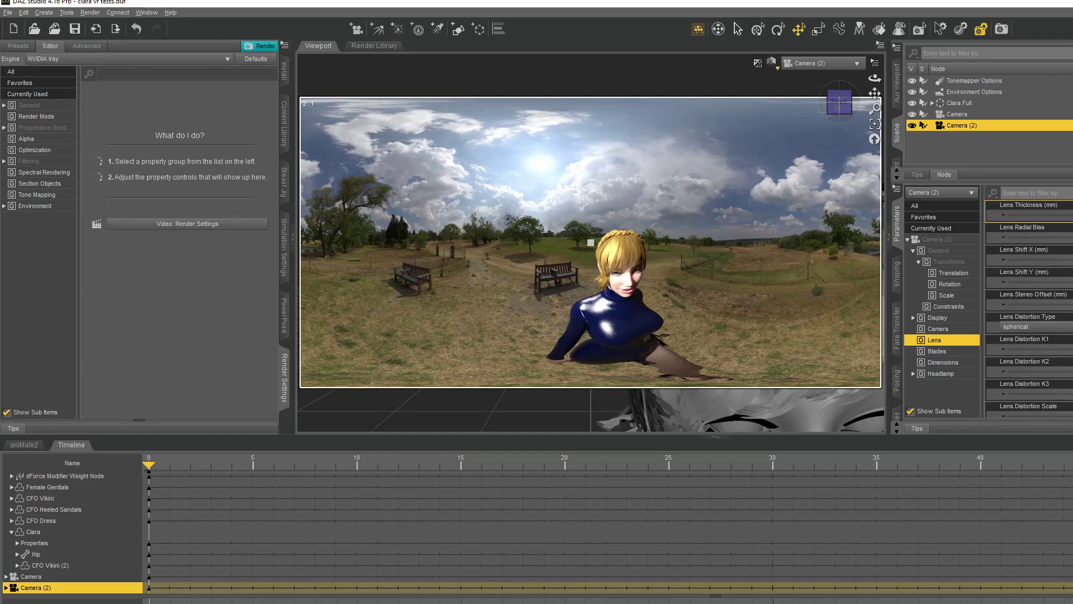
{"action": "left_click", "coordinate": [1009, 159]}
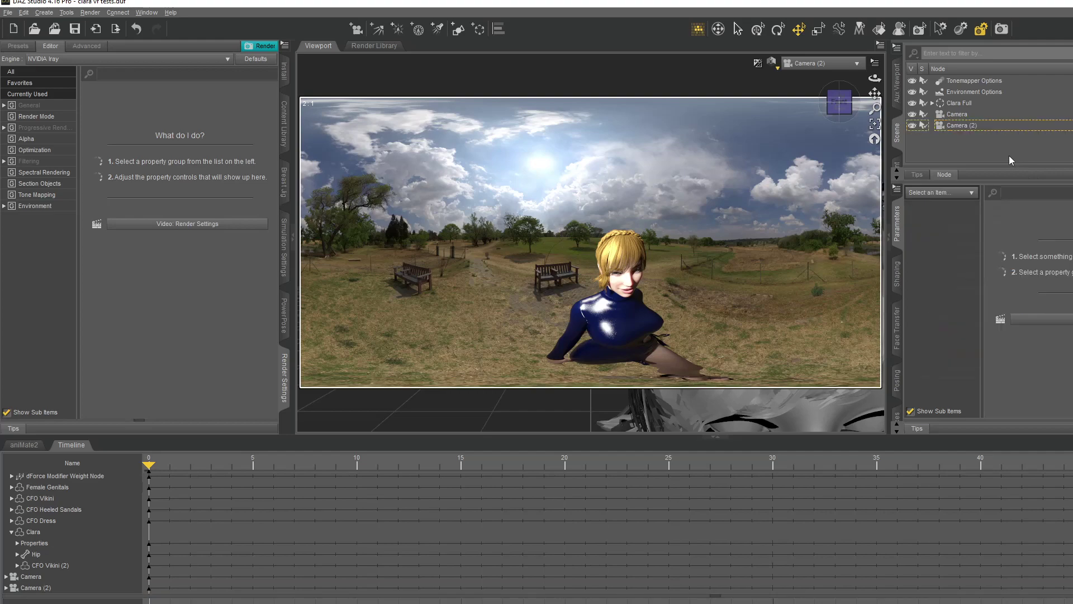
{"action": "left_click", "coordinate": [261, 48]}
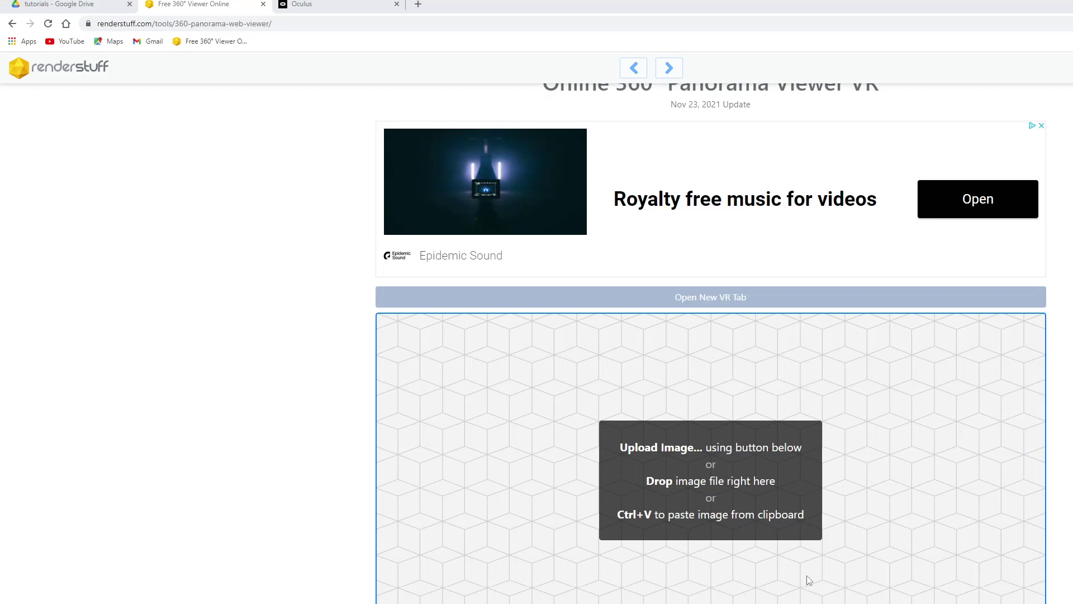
Load the Clara VR image from the New Creations folder into the RenderStuff online 360° panorama viewer in the browser
{"action": "left_click", "coordinate": [661, 426]}
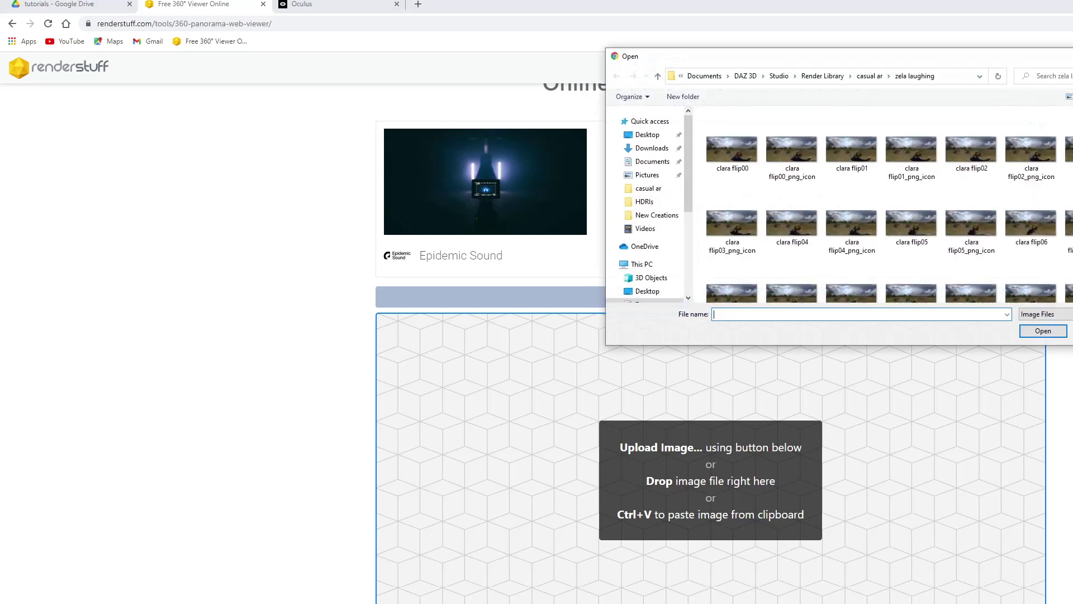
{"action": "left_click", "coordinate": [836, 77]}
{"action": "double_click", "coordinate": [752, 219]}
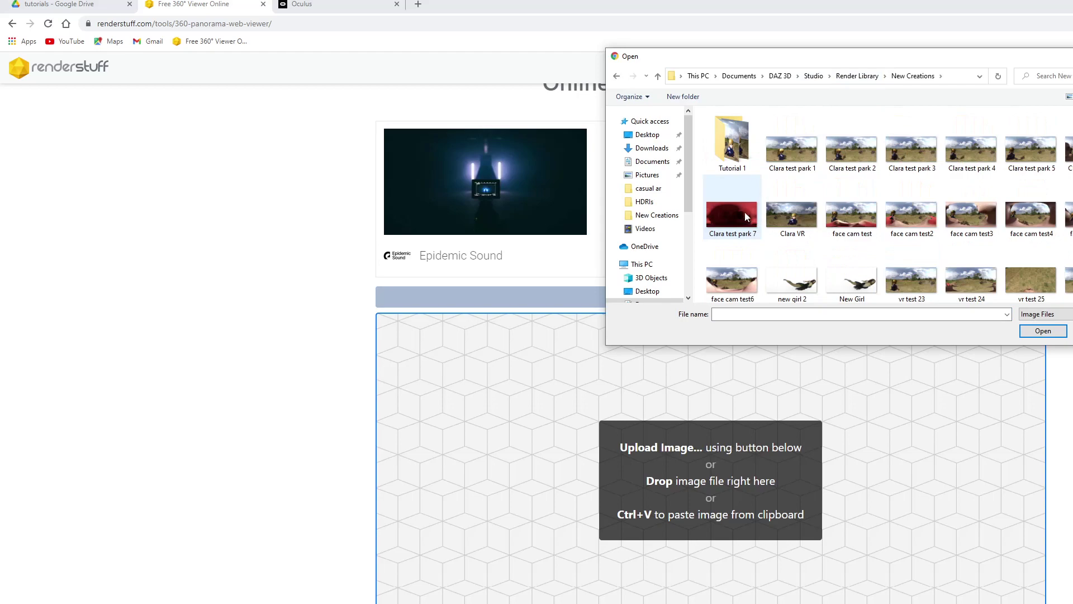
{"action": "double_click", "coordinate": [785, 217]}
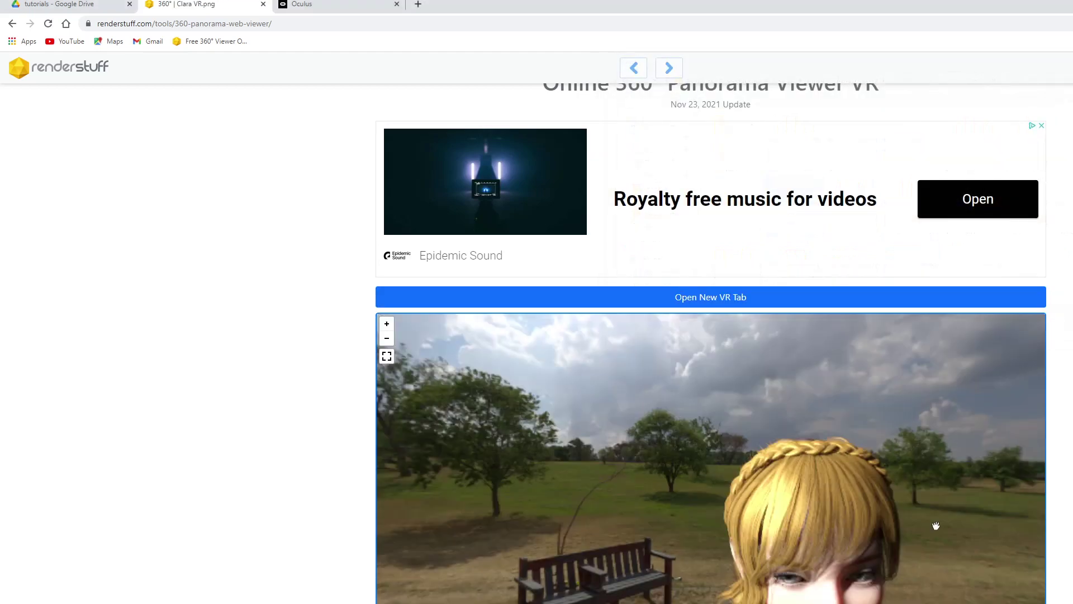
Look around the Clara VR panorama, view it in a separate VR tab as well, and close that tab
{"action": "left_click_drag", "start_coordinate": [832, 479], "coordinate": [790, 564]}
{"action": "left_click", "coordinate": [695, 301]}
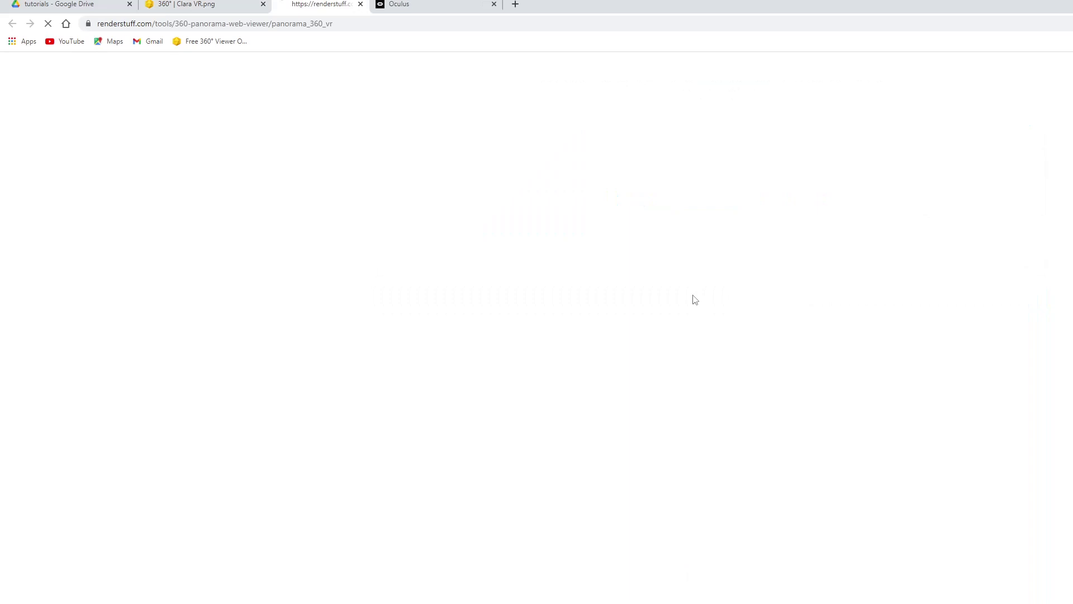
{"action": "left_click_drag", "start_coordinate": [619, 423], "coordinate": [523, 443]}
{"action": "left_click", "coordinate": [397, 4]}
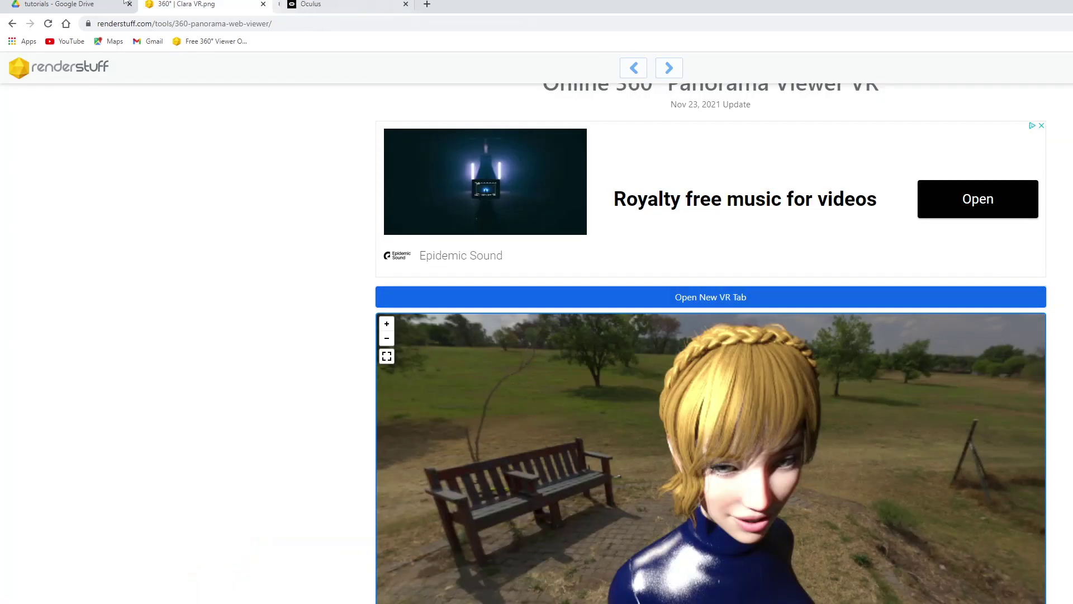
Switch to Google Drive and upload the Clara VR image from New Creations to the tutorials folder
{"action": "left_click", "coordinate": [123, 3]}
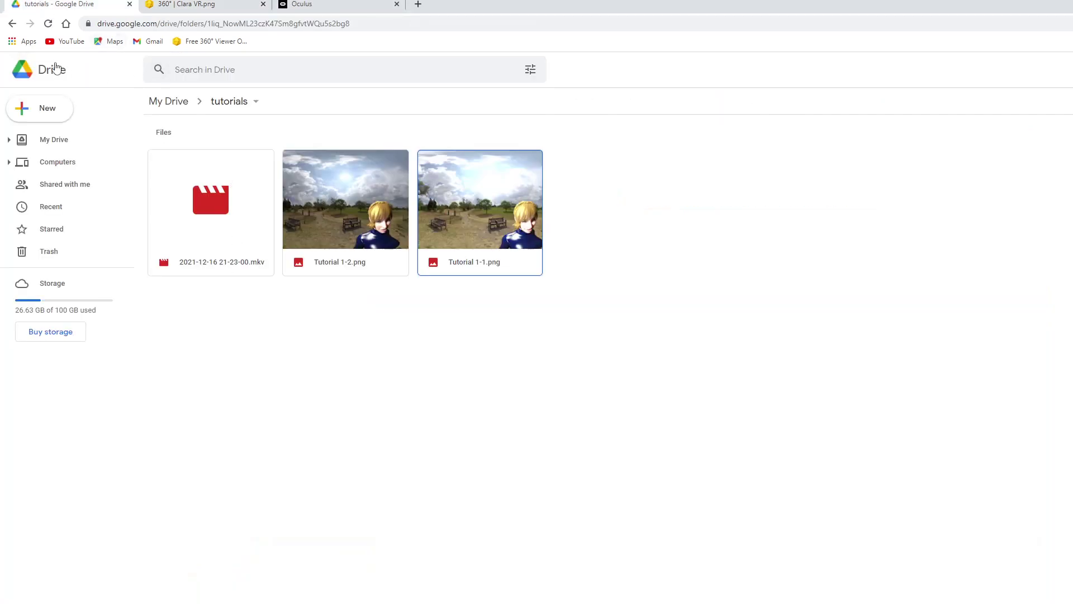
{"action": "left_click", "coordinate": [34, 108]}
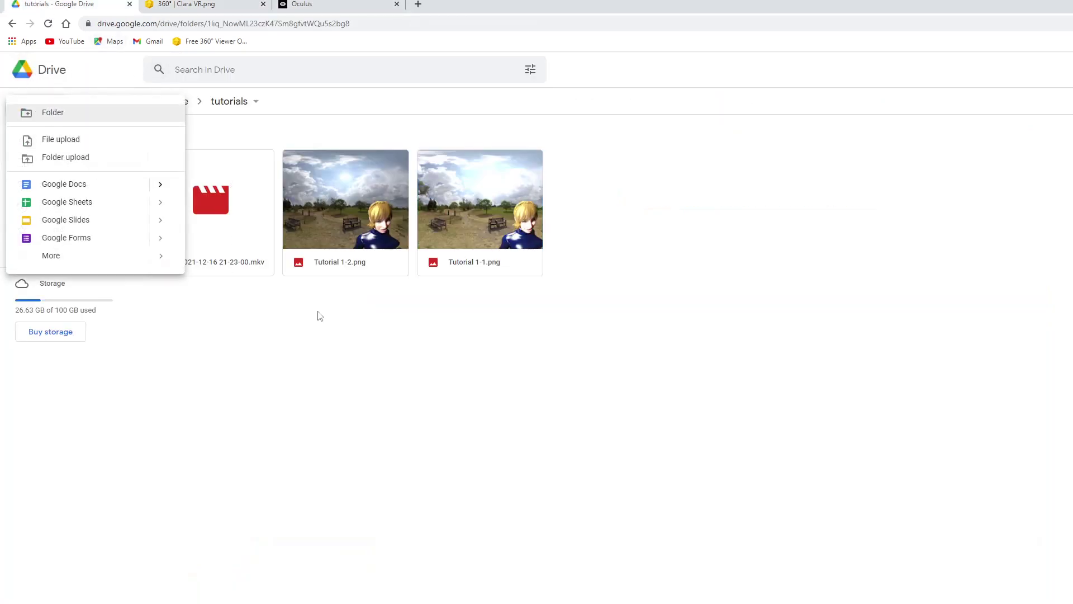
{"action": "left_click", "coordinate": [64, 142]}
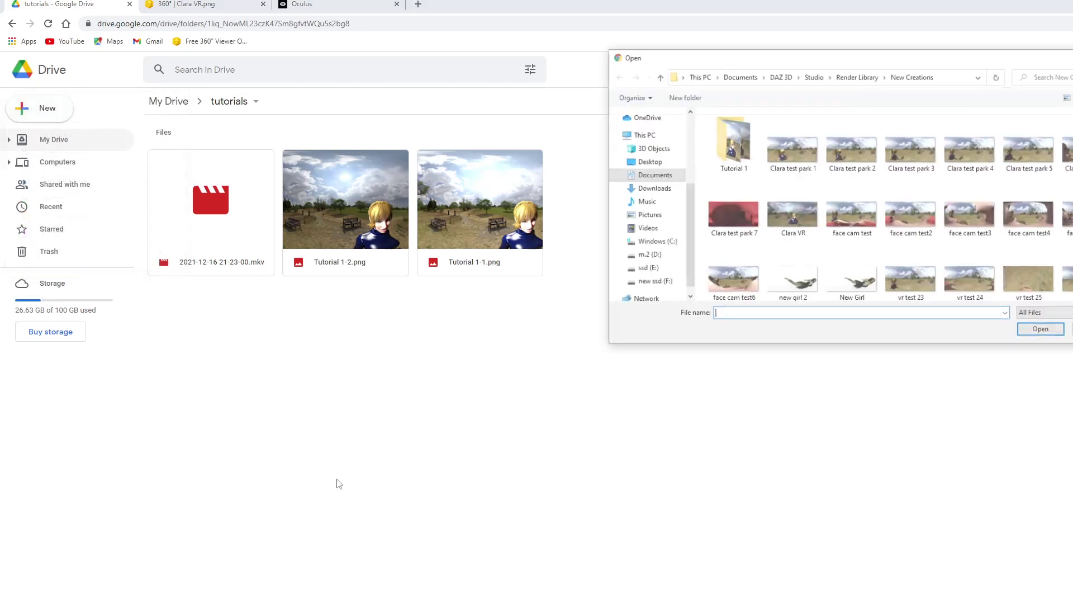
{"action": "double_click", "coordinate": [814, 235]}
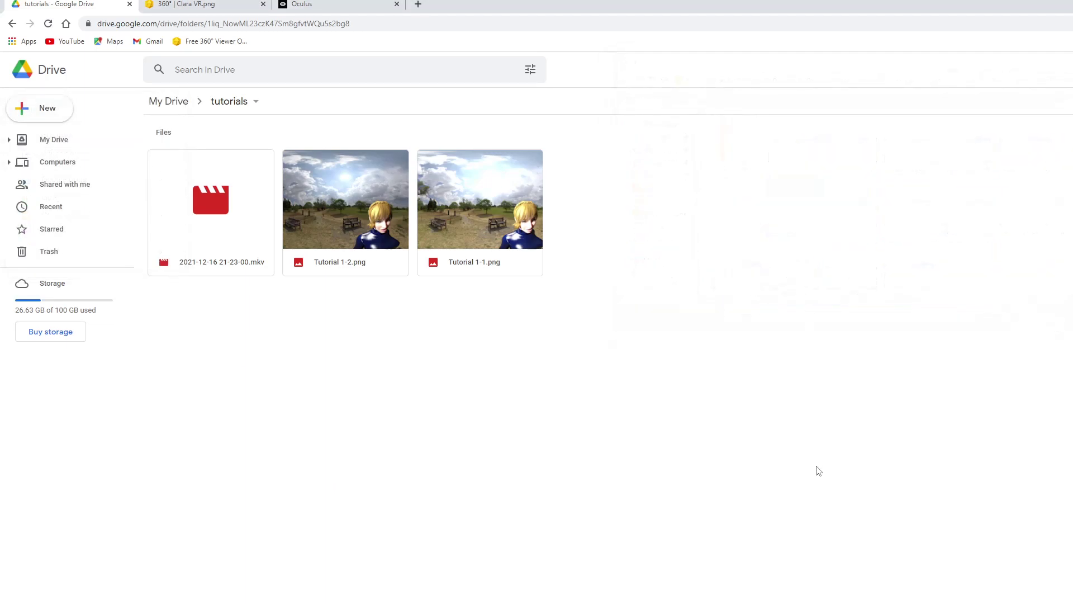
Switch to the Oculus headset, resume PLAY'A Video Player, and browse its internal local files to the Download folder
{"action": "left_click", "coordinate": [342, 6]}
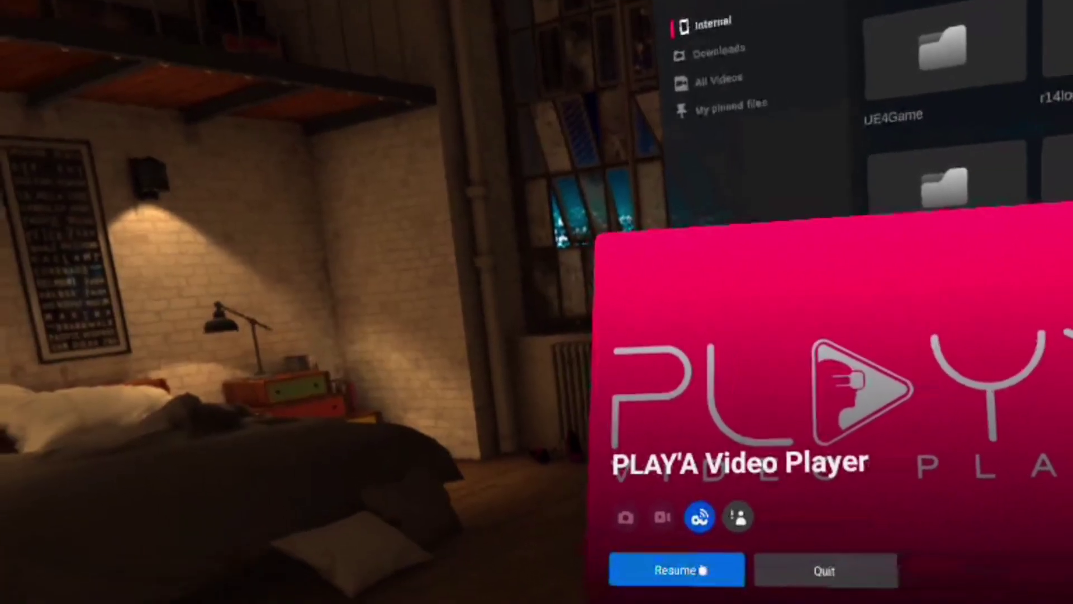
{"action": "left_click", "coordinate": [702, 570]}
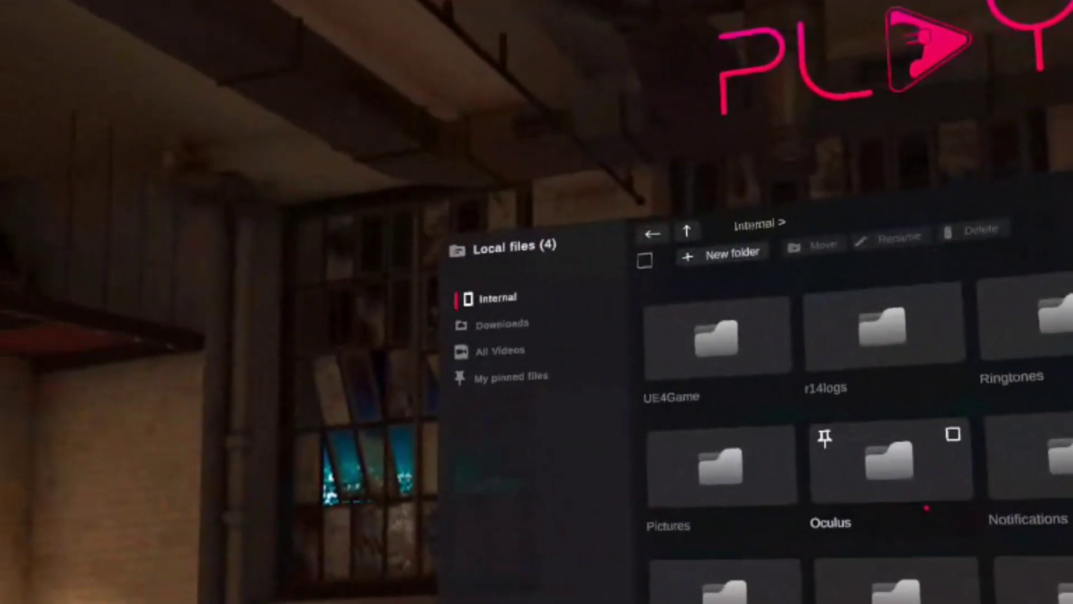
{"action": "scroll", "coordinate": [772, 458], "scroll_direction": "down", "scroll_amount": 2}
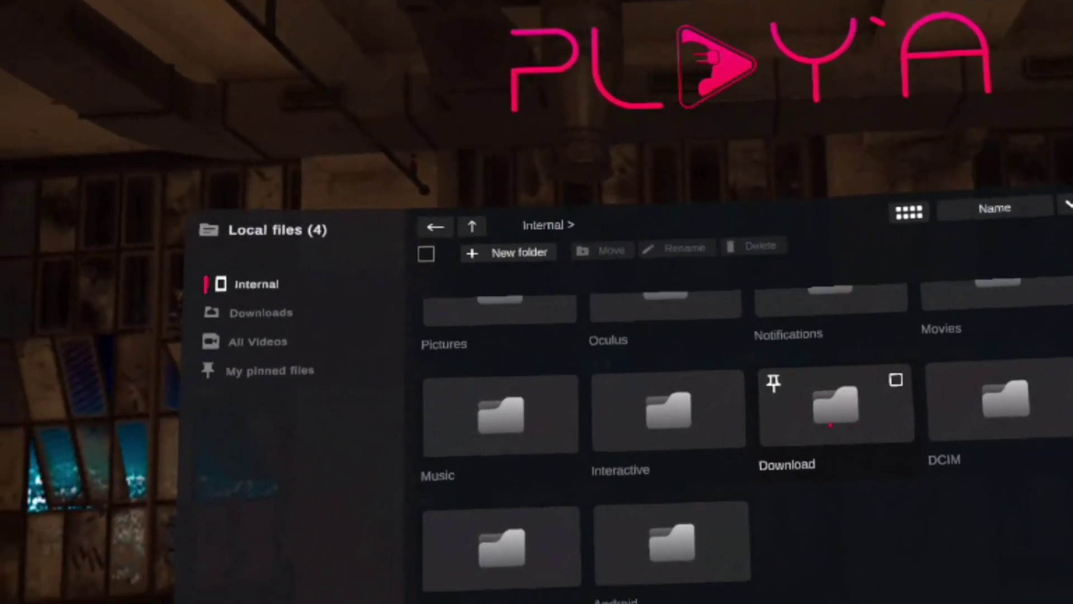